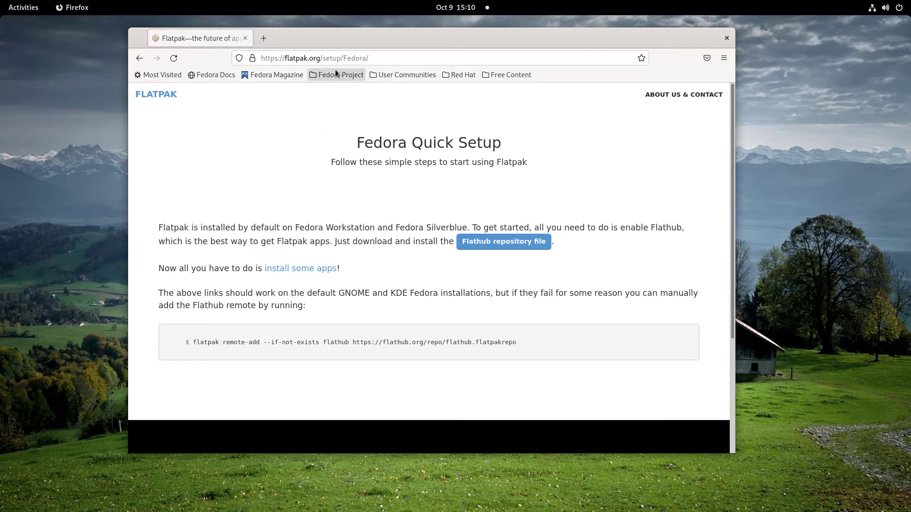
Step: Save flathub.flatpakrepo from Firefox and open it from the downloads panel
drag(322, 40, 269, 37)
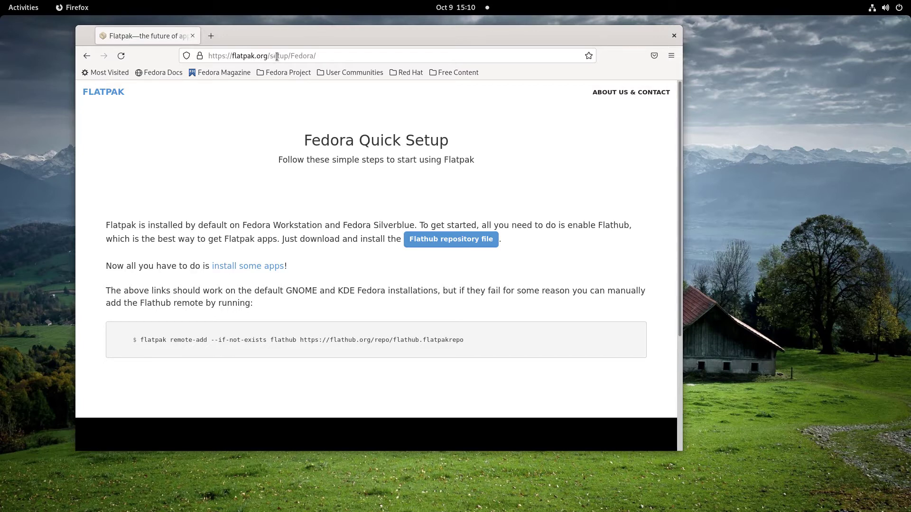
click(436, 242)
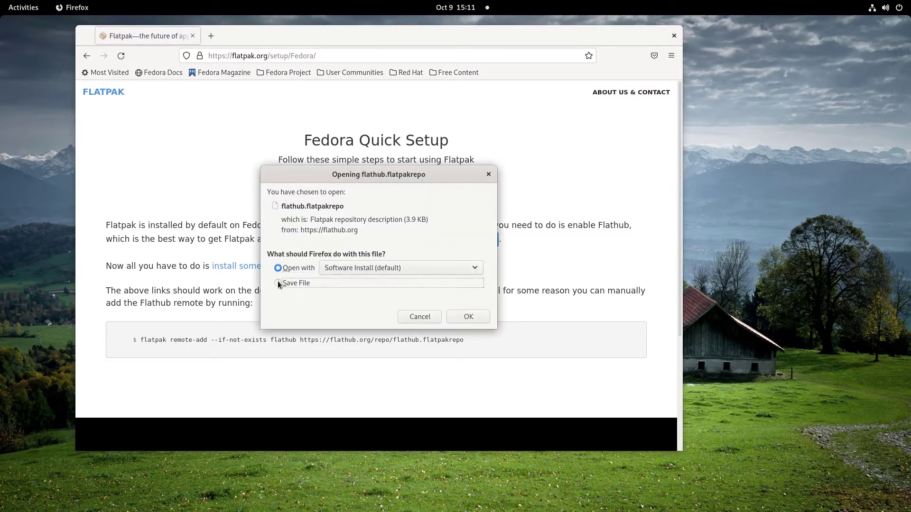
click(278, 283)
click(458, 318)
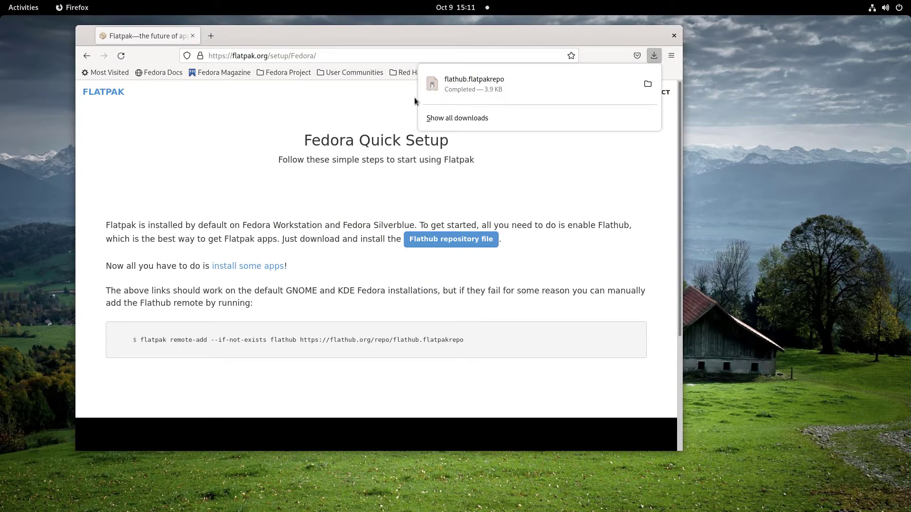
click(440, 85)
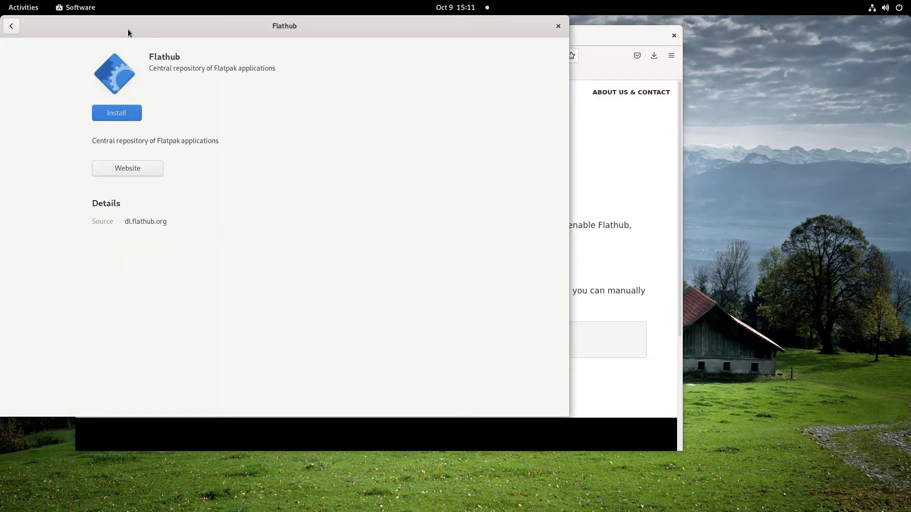
Step: Install the Flathub repository, correcting the password and authenticating
mouse_move(129, 30)
mouse_down()
mouse_move(140, 45)
mouse_move(156, 44)
mouse_up()
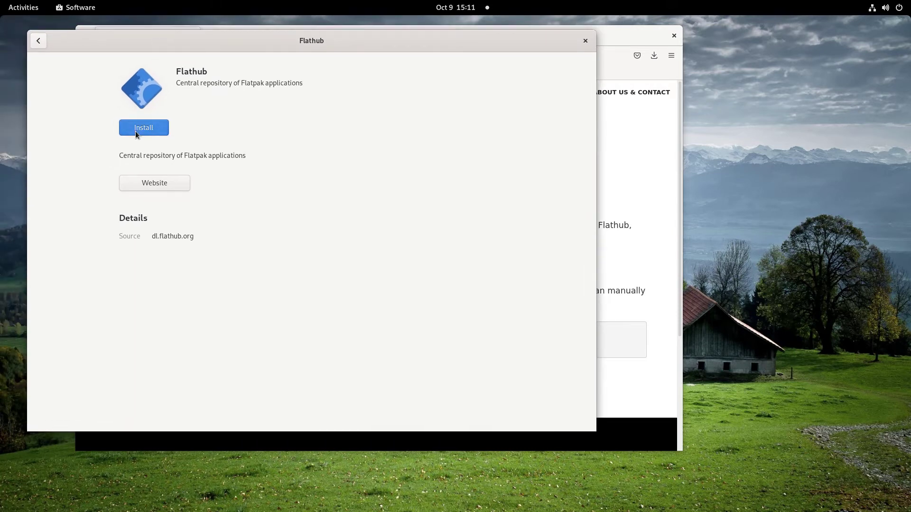
click(137, 128)
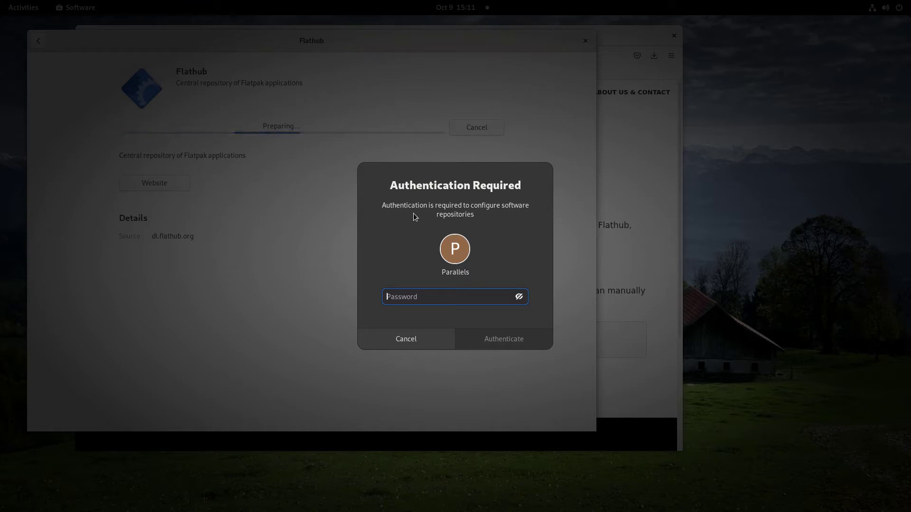
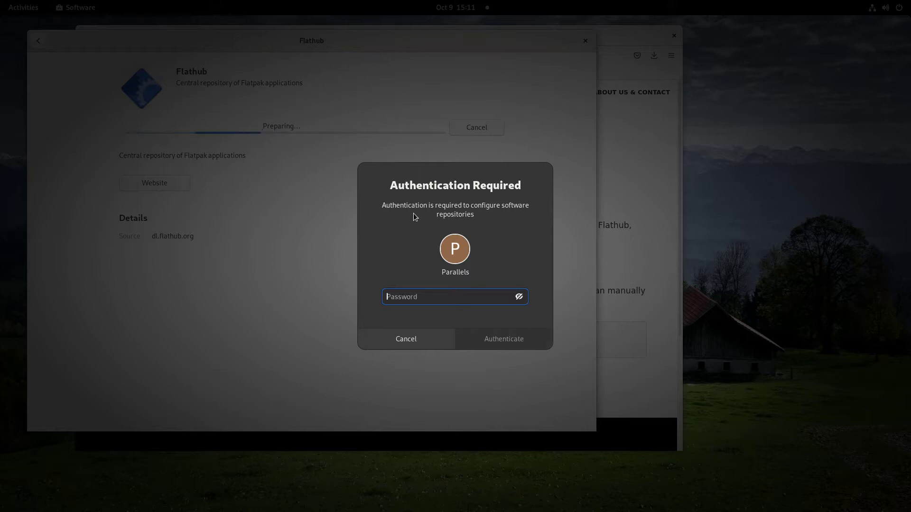
click(480, 338)
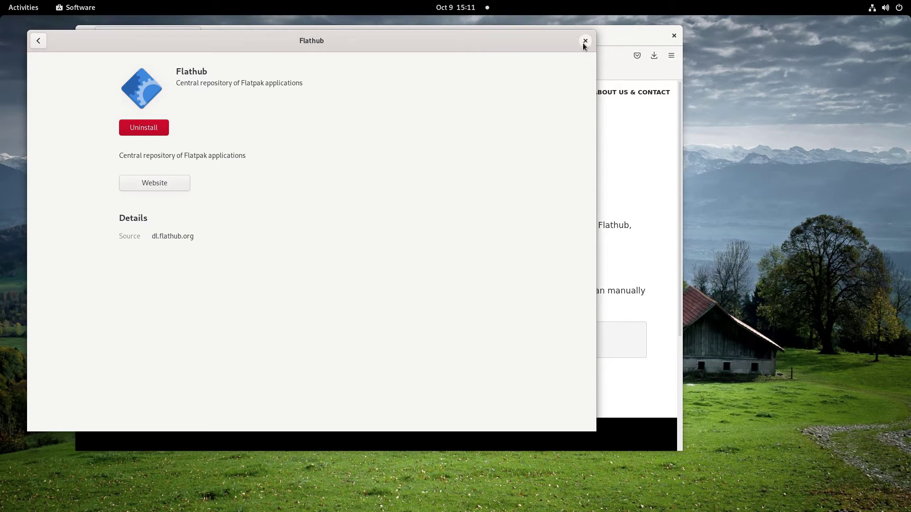
Step: Bring Firefox back to the front and close the browser window
click(652, 164)
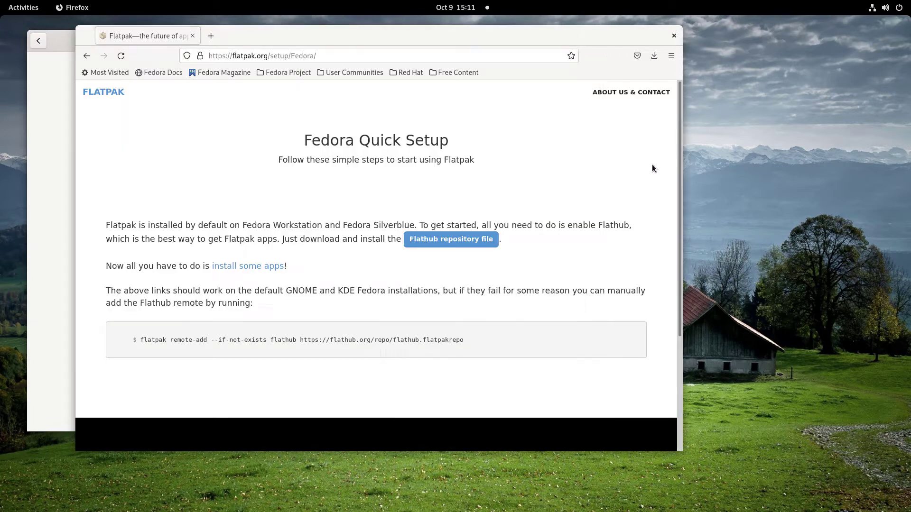
scroll(507, 254, down, 4)
scroll(507, 256, up, 3)
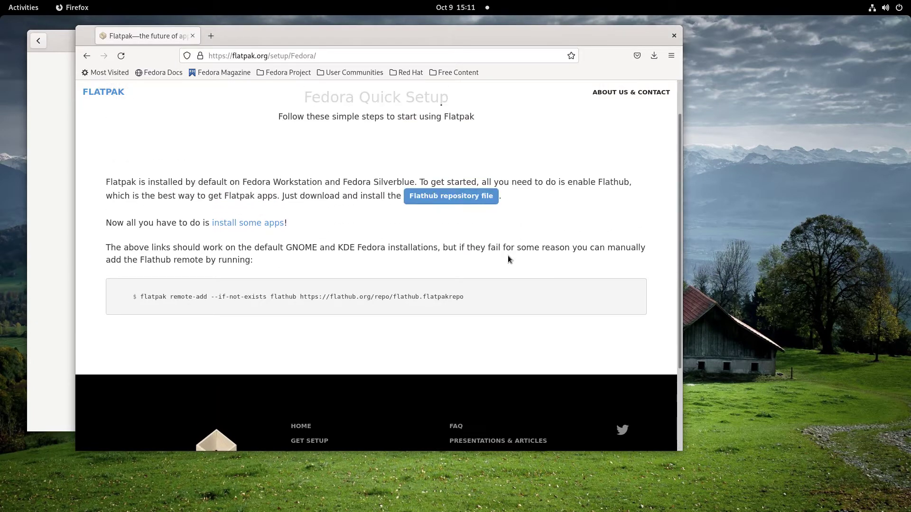
scroll(507, 258, up, 1)
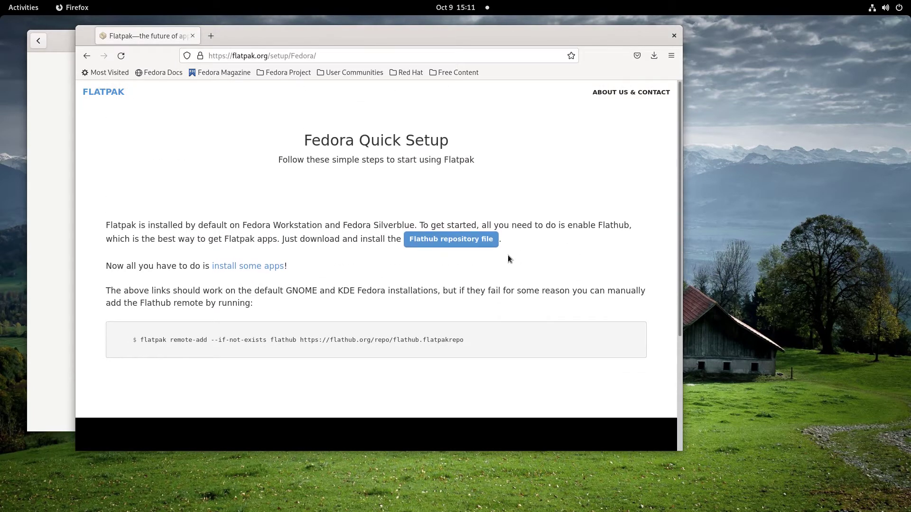
click(674, 36)
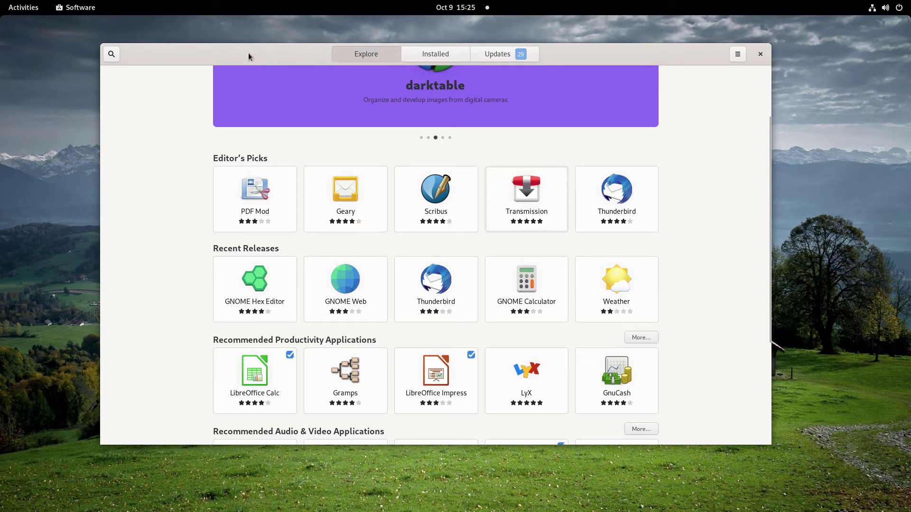
drag(248, 53, 238, 51)
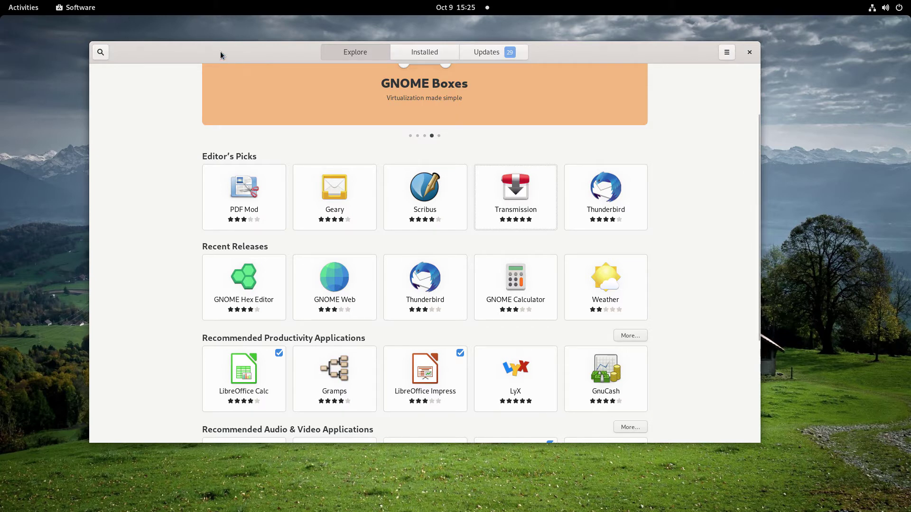
drag(220, 51, 241, 58)
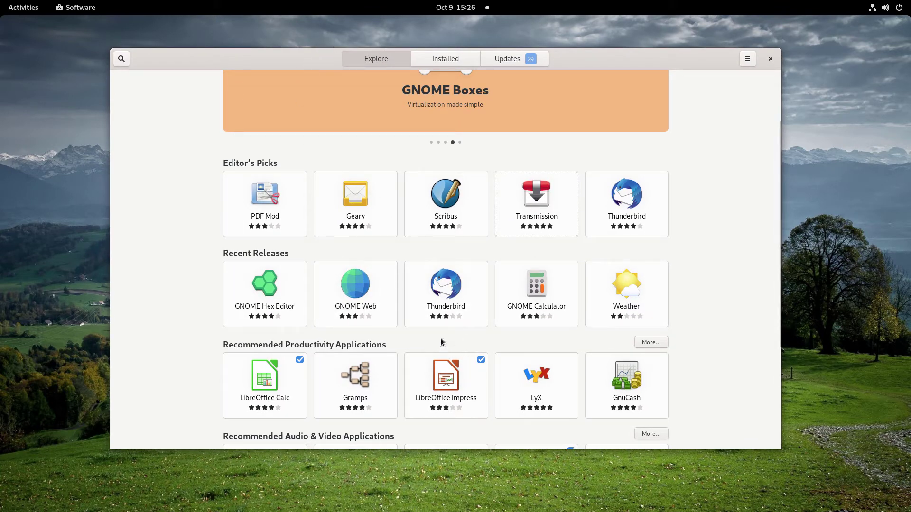
Step: Switch Thunderbird's source to Flathub (Flatpak), then return to the Explore page
click(435, 293)
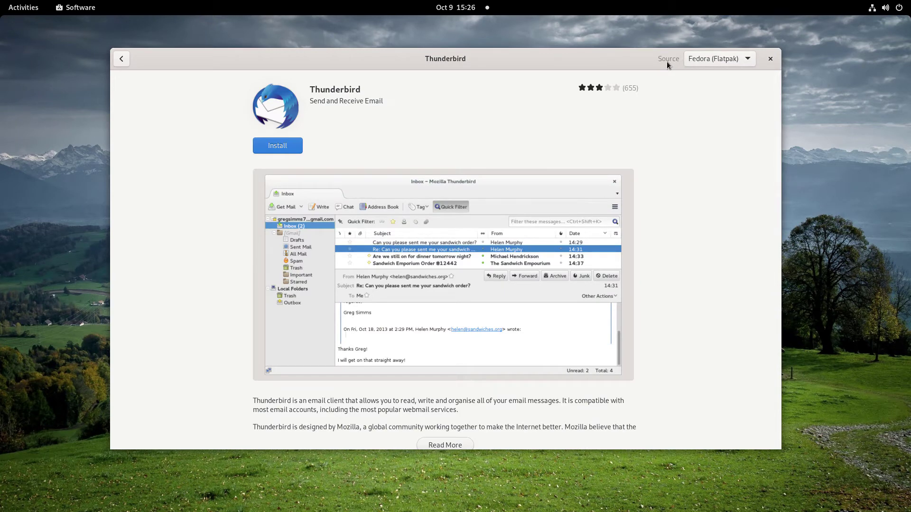
click(707, 60)
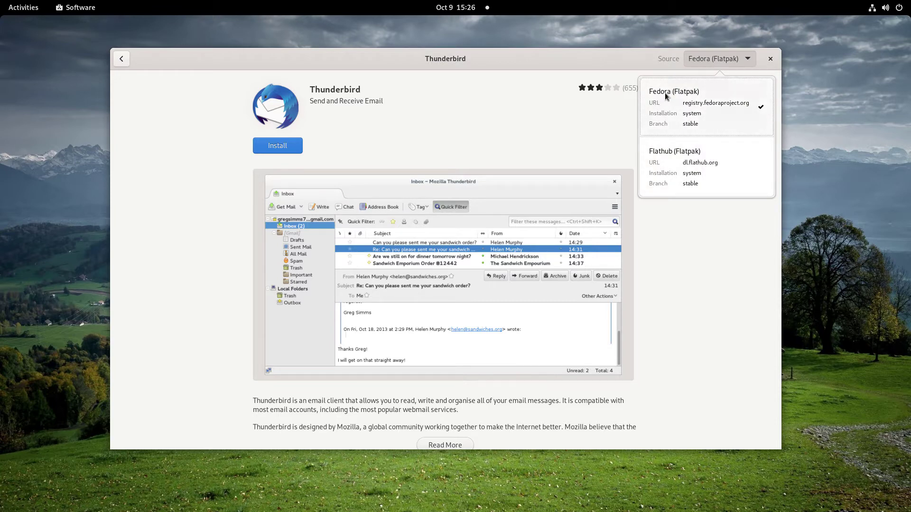
click(463, 139)
scroll(464, 140, down, 10)
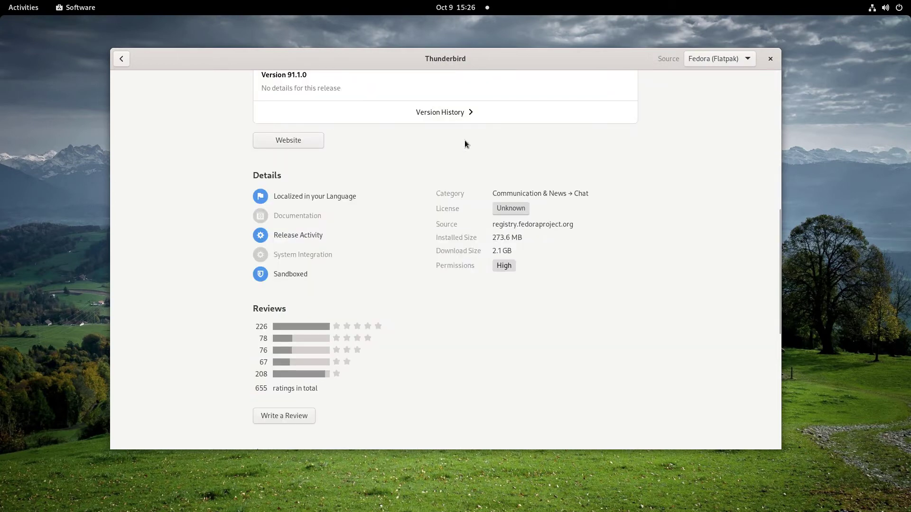
scroll(465, 144, down, 2)
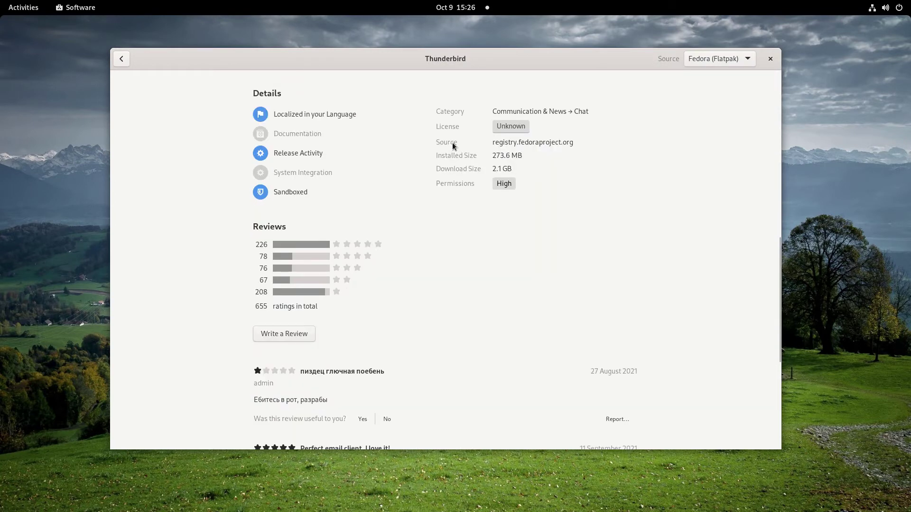
scroll(452, 142, up, 15)
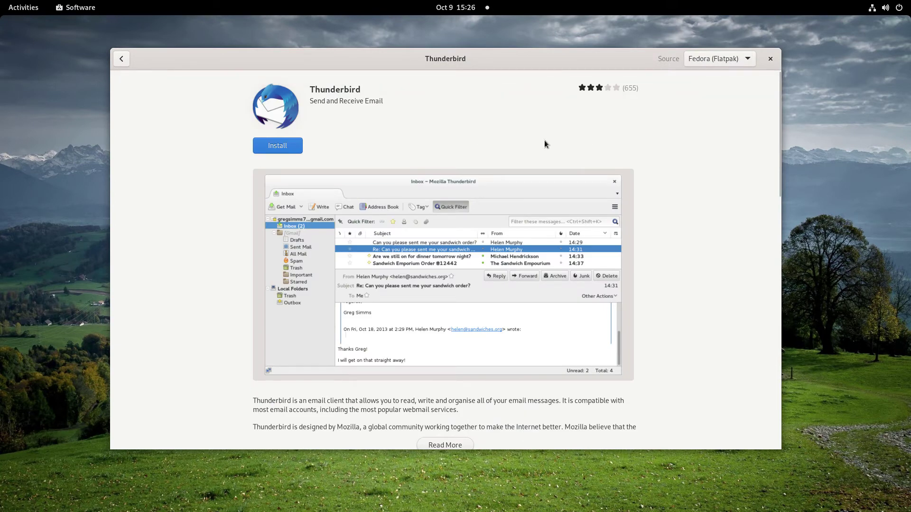
click(708, 57)
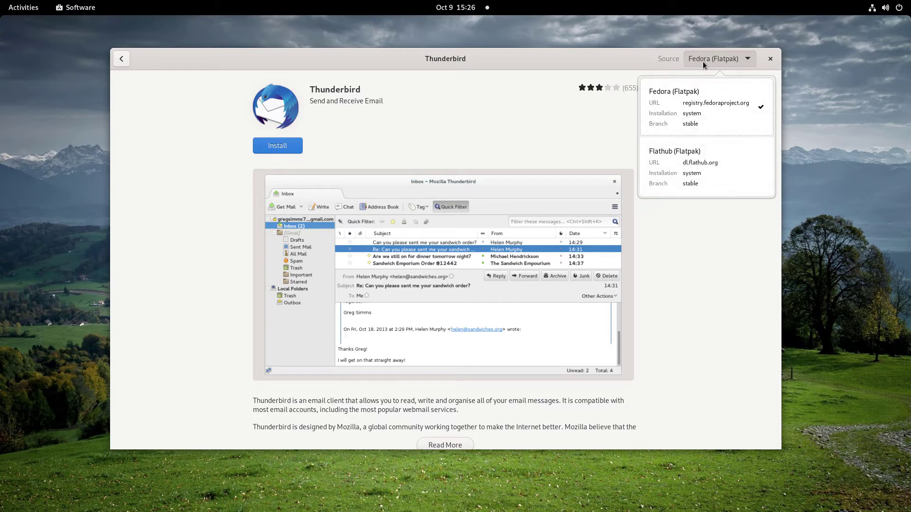
click(702, 62)
click(682, 154)
scroll(628, 200, down, 5)
scroll(628, 200, down, 3)
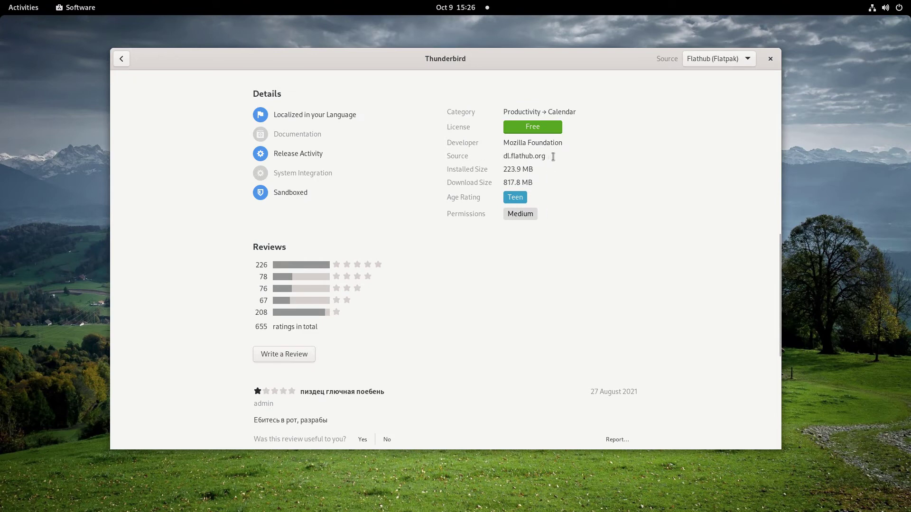
scroll(537, 158, up, 8)
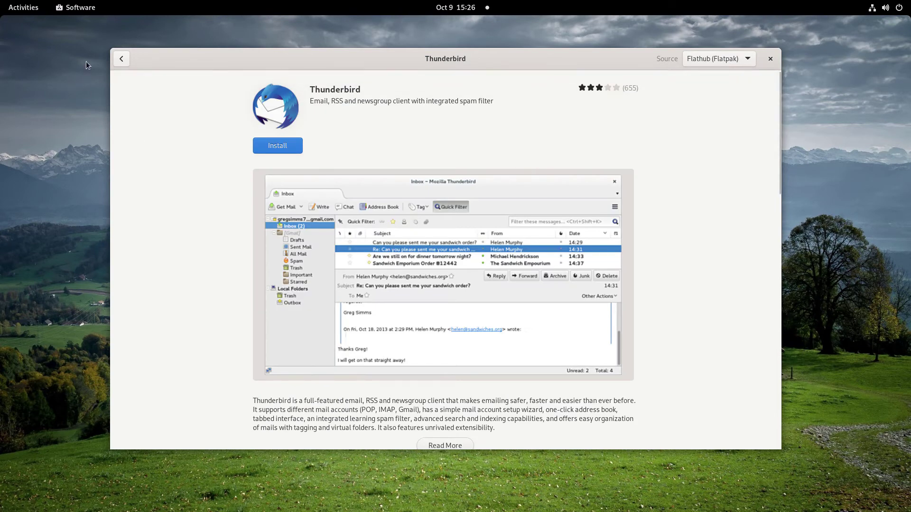
click(123, 59)
scroll(413, 101, up, 3)
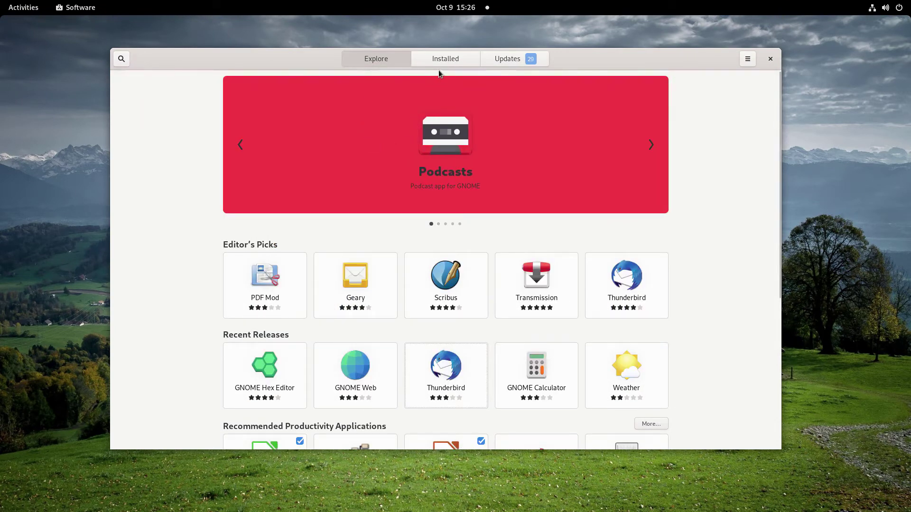
Step: Start an app search in GNOME Software to look for 'libre'
click(120, 59)
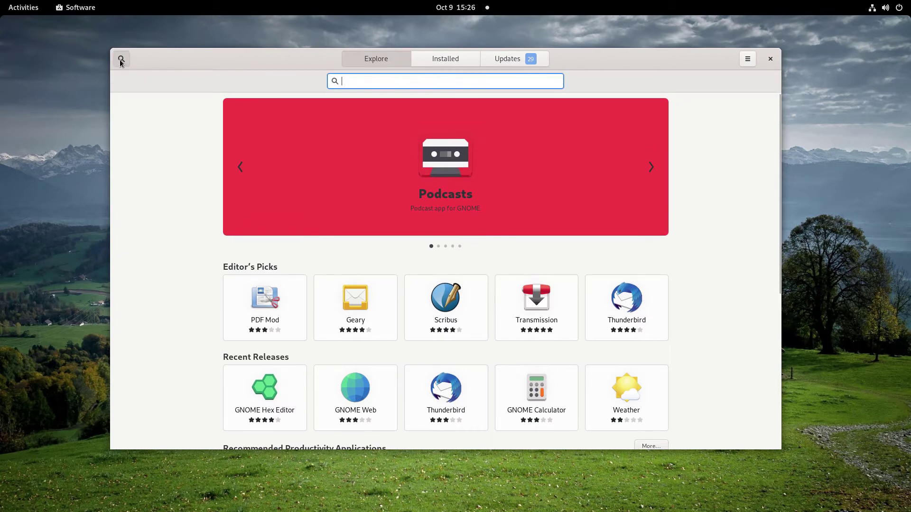
text(lib)
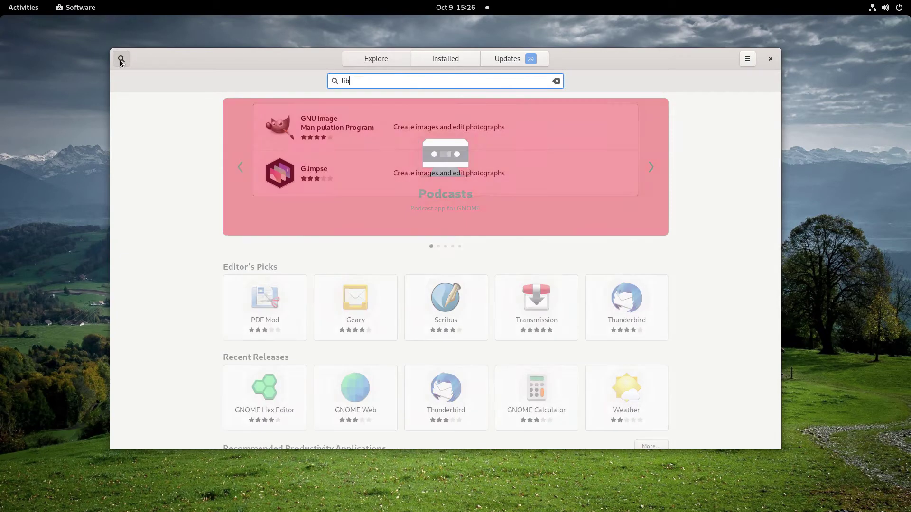
text(re)
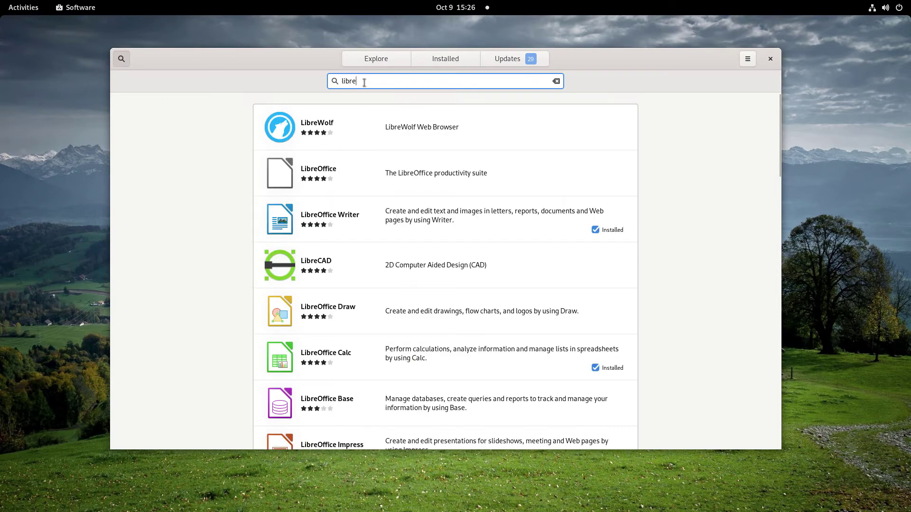
scroll(360, 198, down, 5)
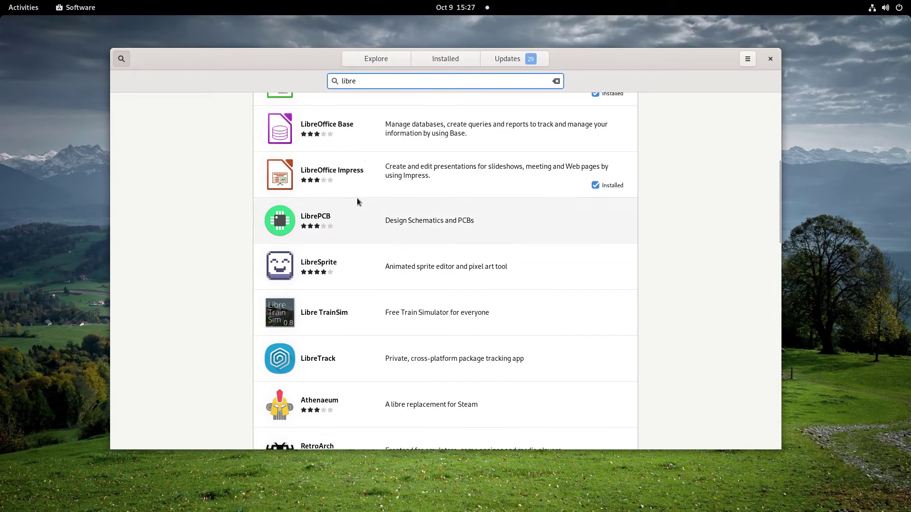
scroll(357, 201, down, 4)
scroll(354, 205, up, 3)
scroll(354, 204, up, 6)
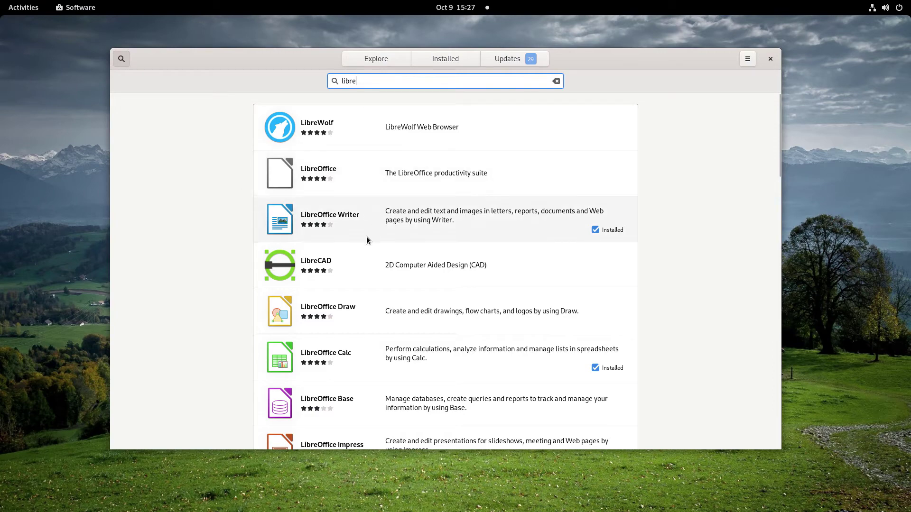
scroll(342, 251, down, 1)
scroll(338, 251, down, 2)
scroll(339, 251, up, 2)
scroll(339, 253, down, 1)
scroll(339, 252, down, 2)
scroll(338, 253, down, 4)
scroll(339, 253, down, 2)
scroll(339, 254, down, 4)
scroll(340, 254, down, 5)
scroll(340, 254, down, 2)
scroll(340, 251, up, 15)
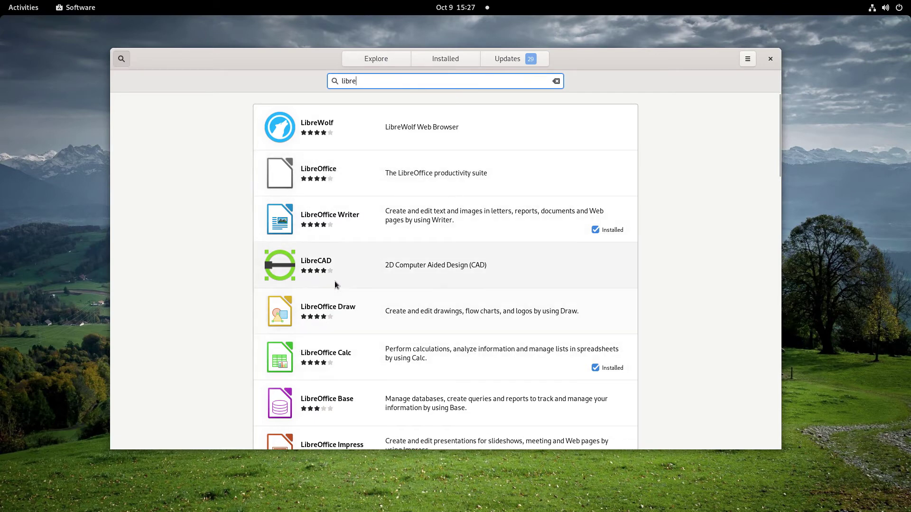
Step: Install LibreOffice with Flathub (Flatpak) chosen as its source instead of Fedora
click(334, 177)
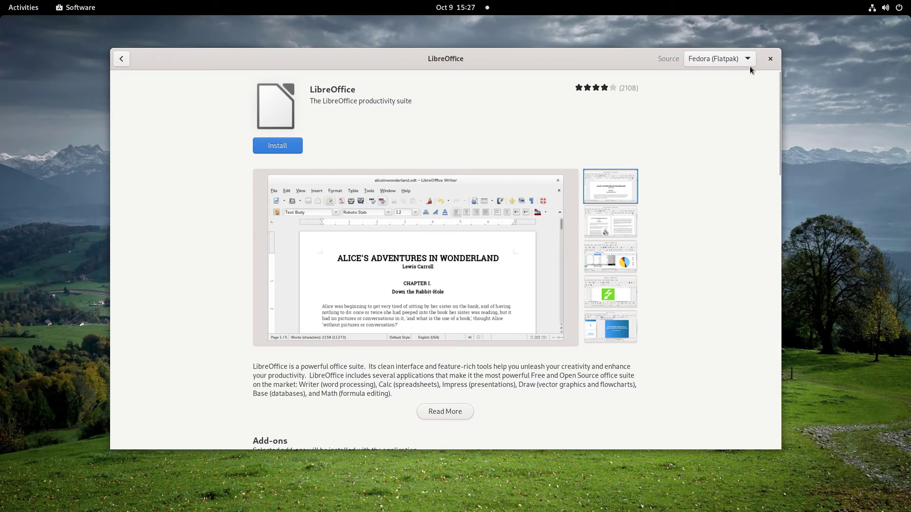
click(727, 62)
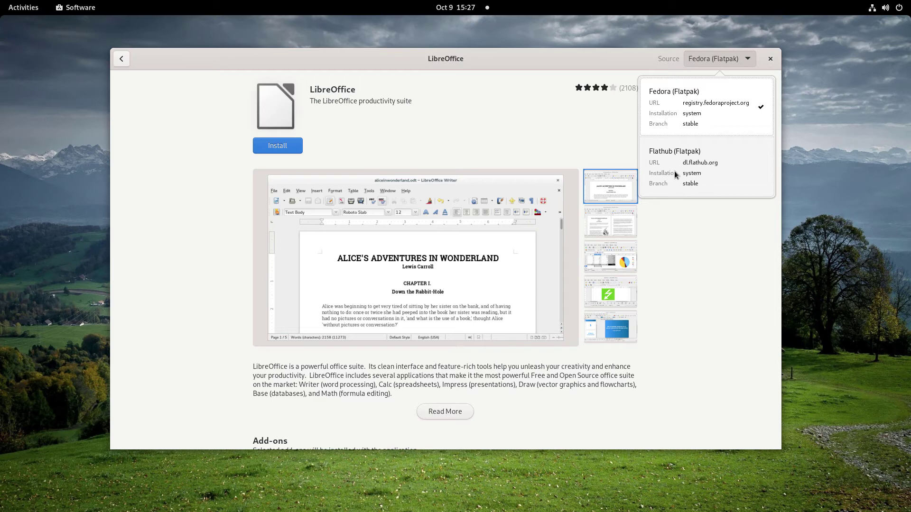
click(675, 175)
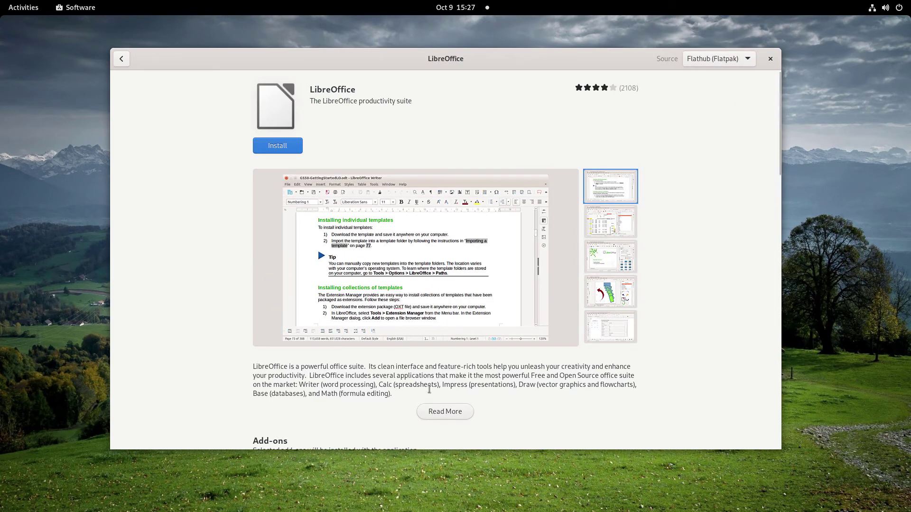
scroll(430, 389, down, 1)
scroll(429, 389, down, 4)
scroll(430, 389, down, 3)
scroll(432, 390, down, 1)
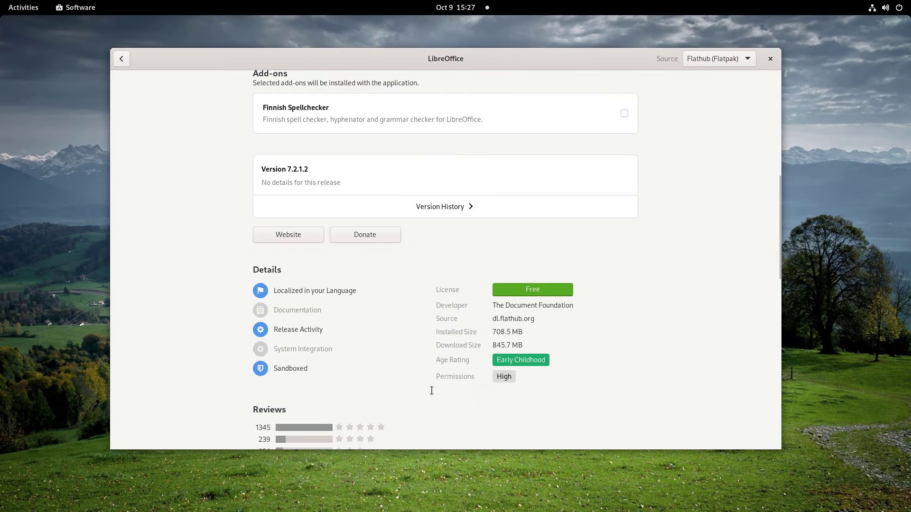
scroll(431, 390, up, 3)
scroll(431, 390, up, 6)
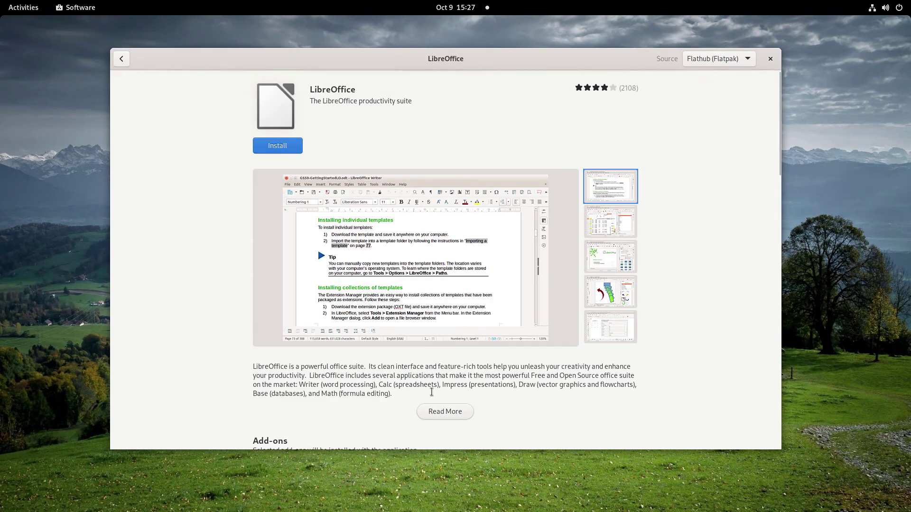
click(267, 152)
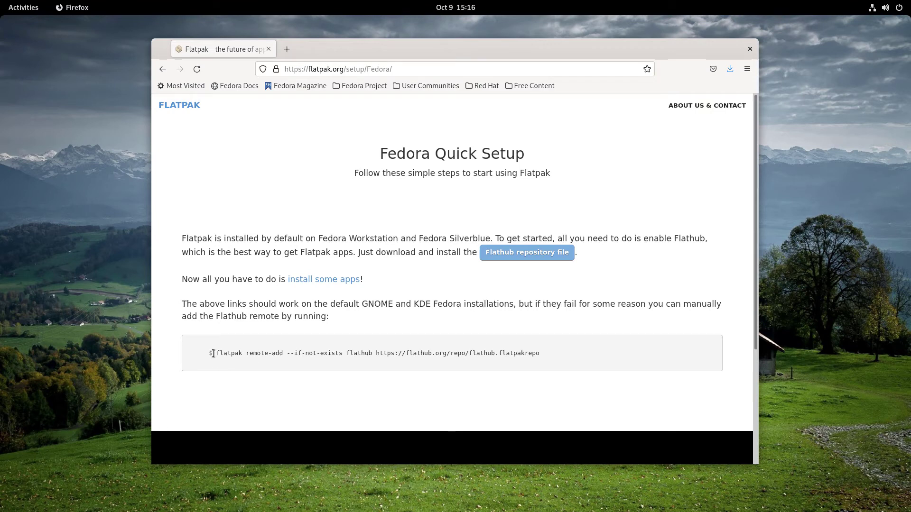
Step: Highlight the 'flatpak remote-add' command text on flatpak.org/setup/Fedora
drag(216, 355, 539, 357)
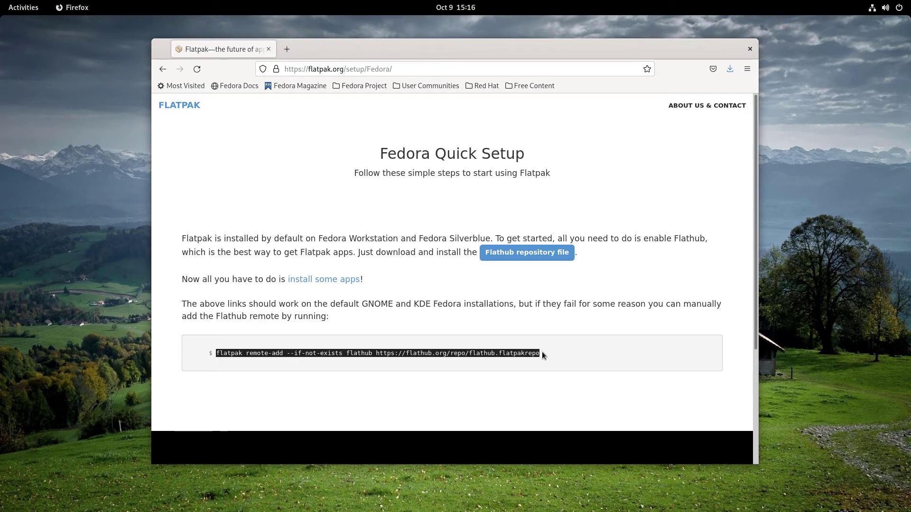
Step: Launch Terminal by searching 'ter' in the Activities overview
click(24, 7)
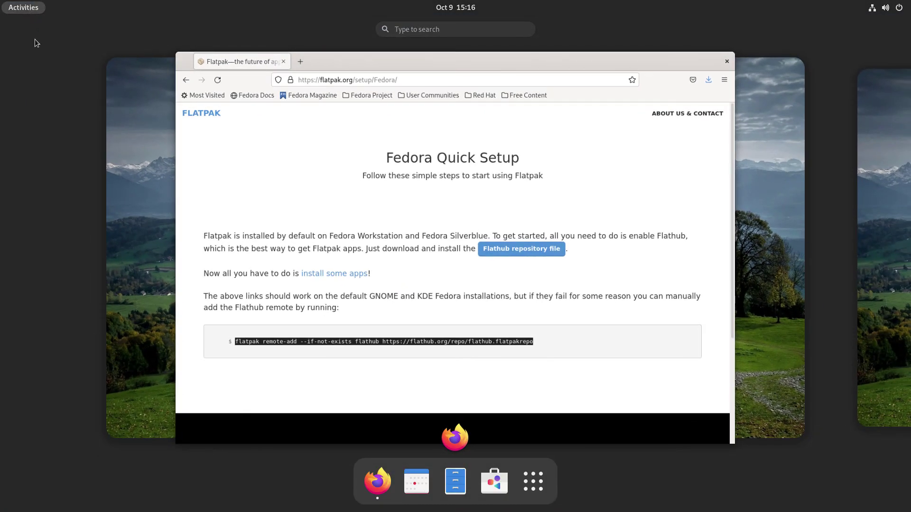
click(432, 29)
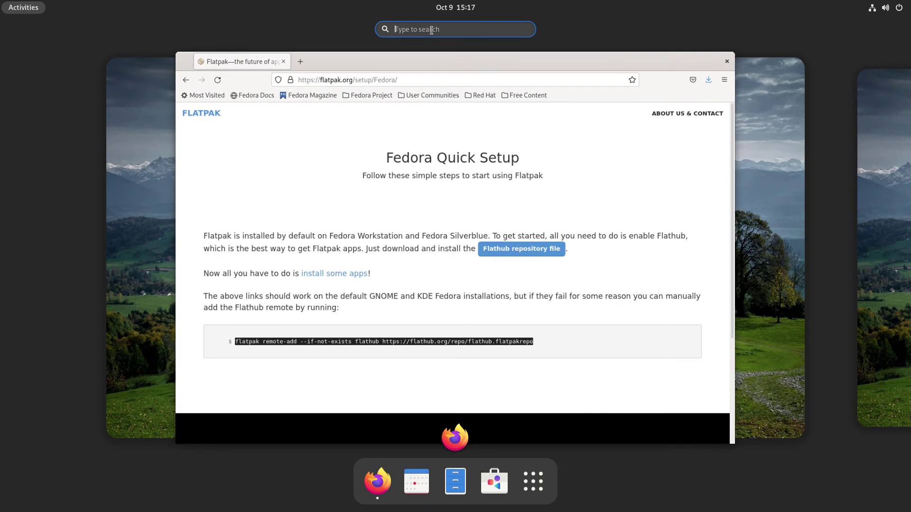
text(ter)
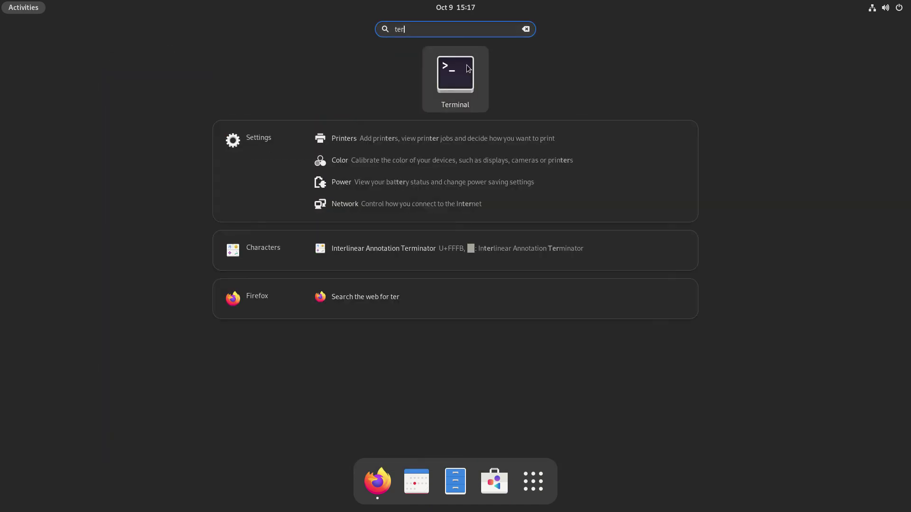
click(456, 75)
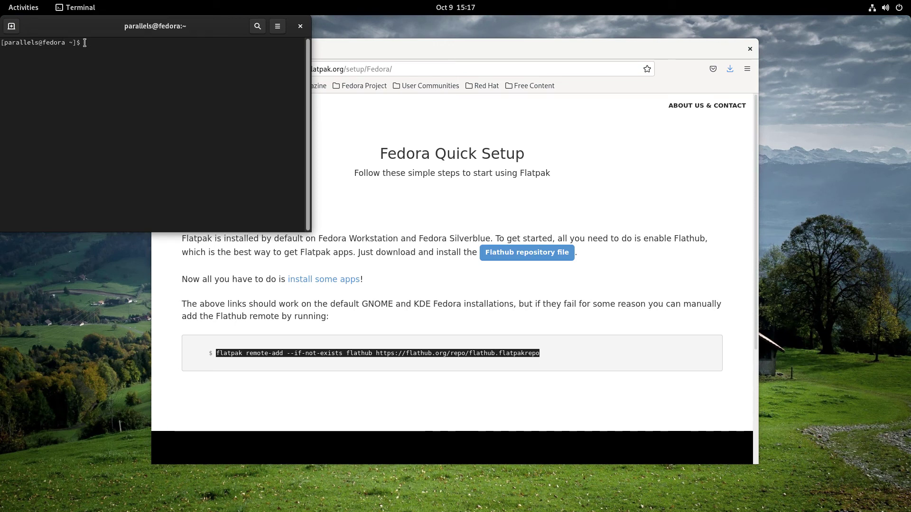
Step: Paste the Flathub remote-add command into Terminal using the right-click Paste option
right_click(84, 43)
click(106, 80)
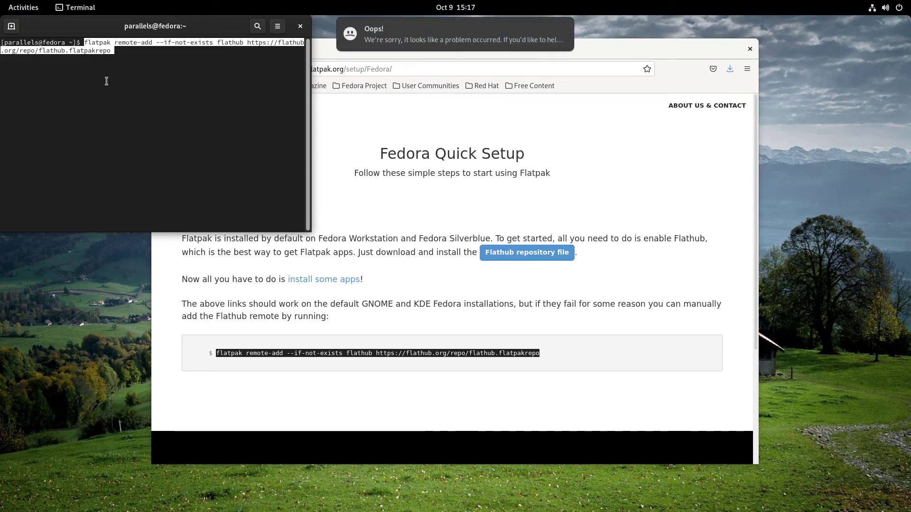